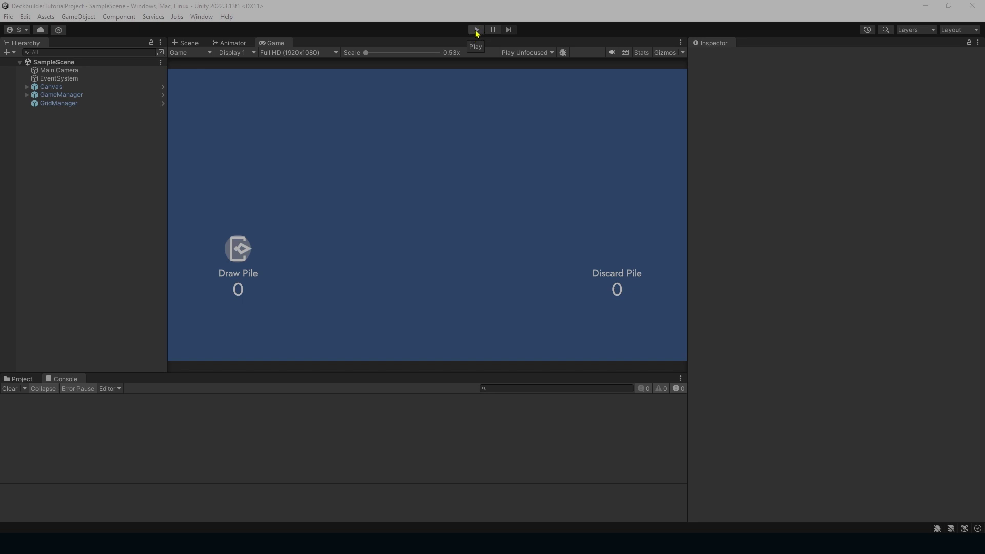
# Run the game and play two cards from the hand onto the first two cells of the grid's top row
pyautogui.click(476, 30)
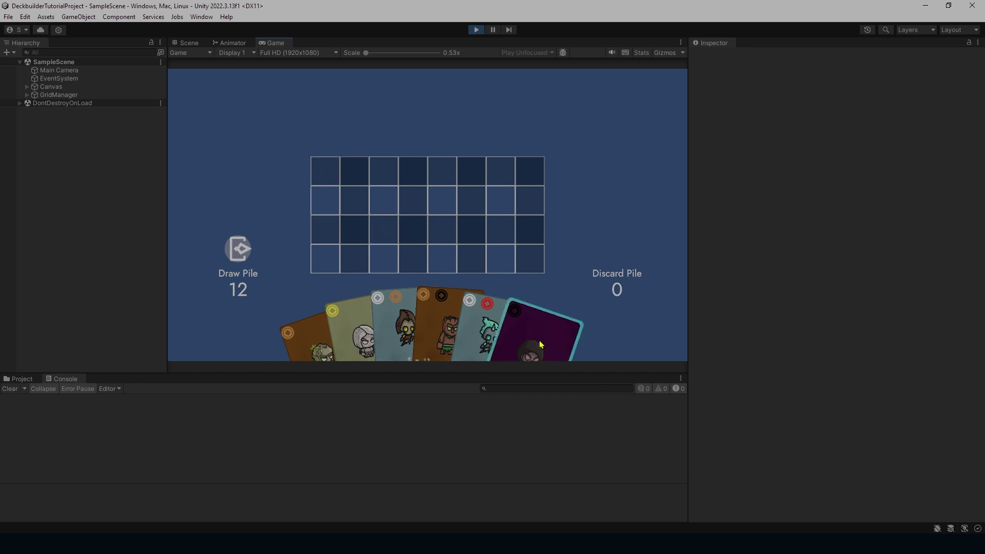
pyautogui.moveTo(540, 345); pyautogui.dragTo(326, 167)
pyautogui.moveTo(513, 331); pyautogui.dragTo(328, 159)
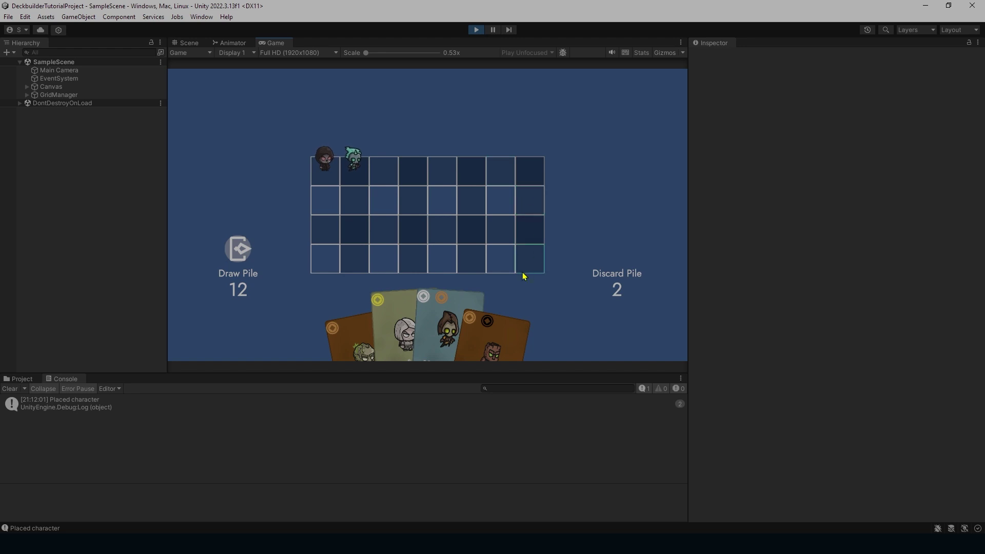
# Draw more cards into the hand and try to play the last one onto the first cell of the grid's second row
pyautogui.click(239, 249)
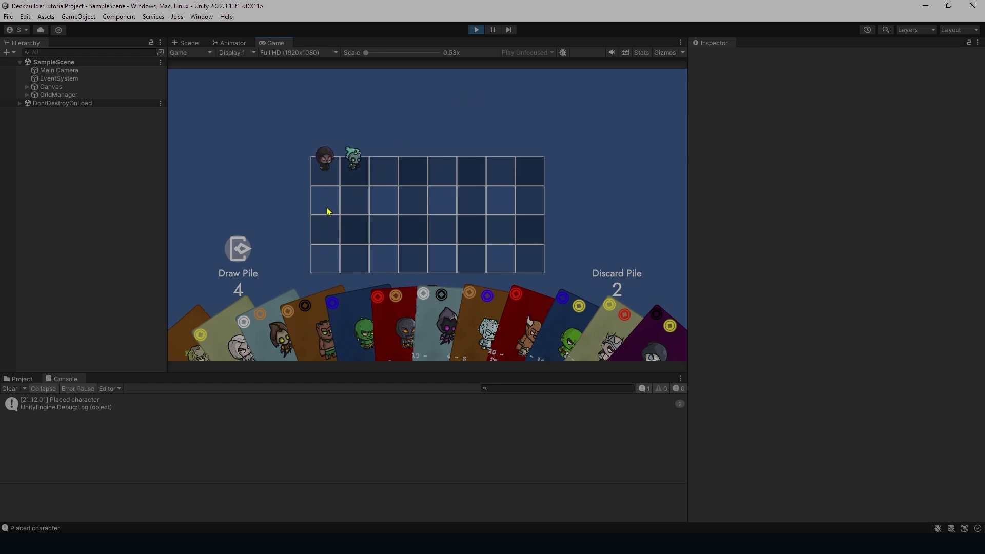
pyautogui.moveTo(669, 343); pyautogui.dragTo(334, 203)
pyautogui.moveTo(648, 341); pyautogui.dragTo(331, 201)
# Examine the grid cells at a Game view scale of 1.4x and restore the scale to 0.53x
pyautogui.moveTo(365, 53); pyautogui.dragTo(397, 58)
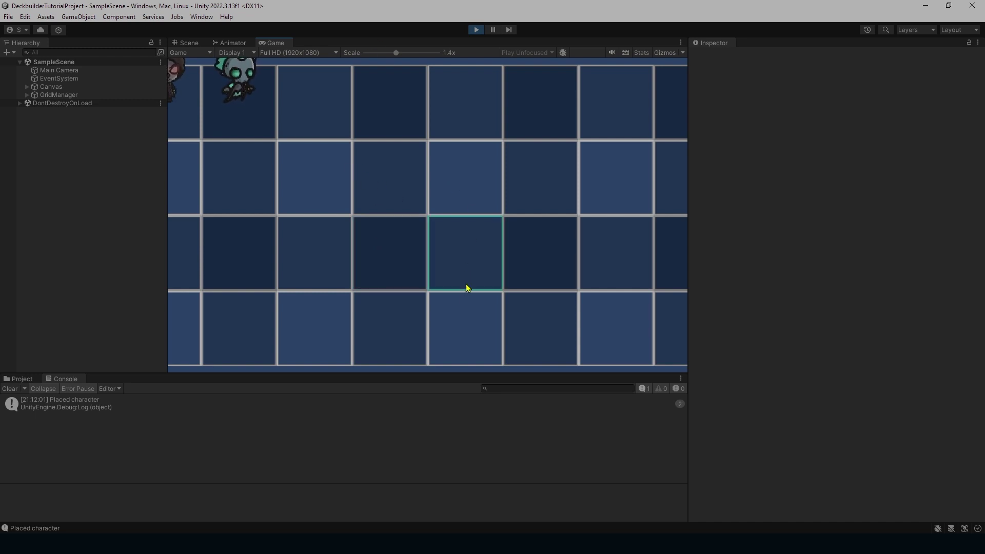
pyautogui.moveTo(394, 55); pyautogui.dragTo(398, 54)
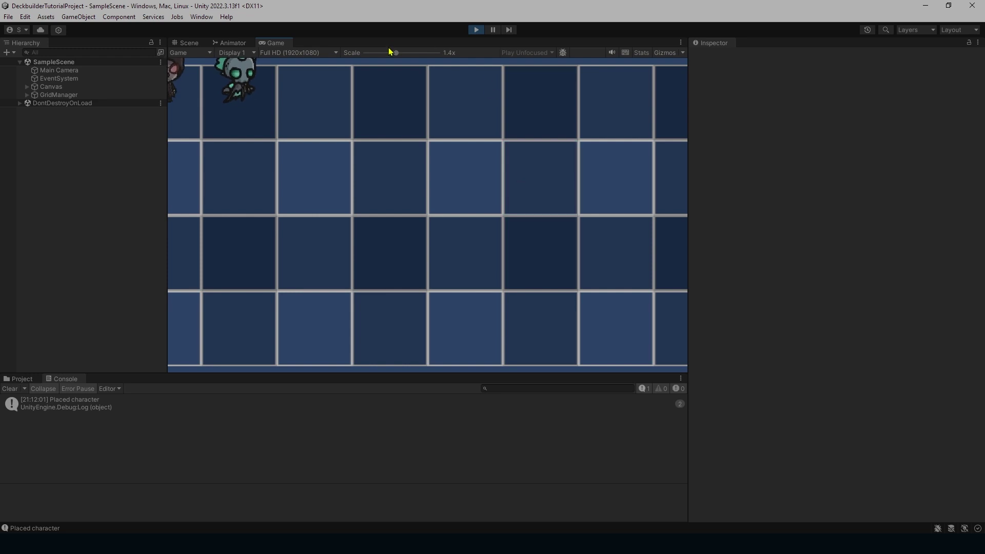
pyautogui.moveTo(398, 51); pyautogui.dragTo(364, 53)
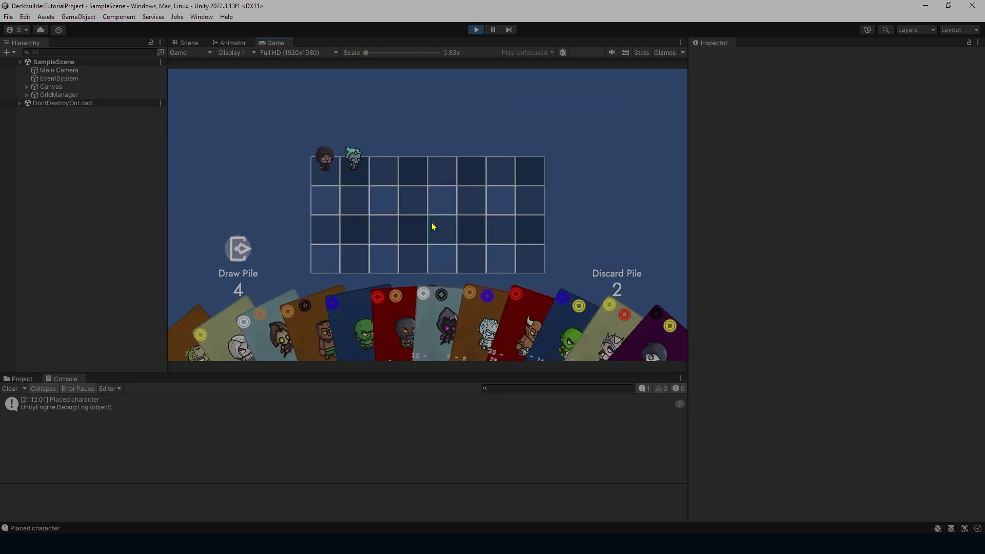
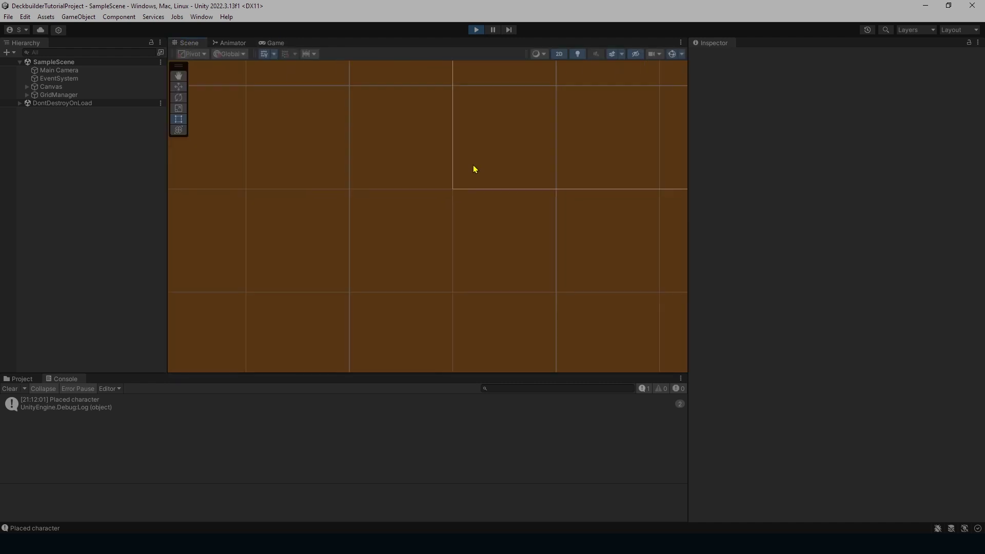
# Expand GridManager and frame its first GridCellPrefab(Clone) in the Scene view
pyautogui.scroll(-10, 481, 172)
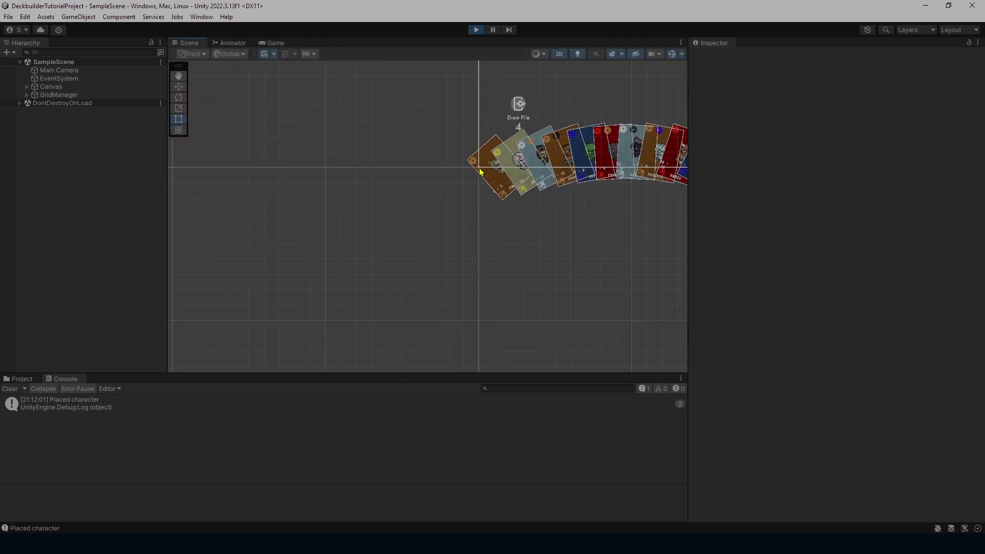
pyautogui.scroll(4, 480, 171)
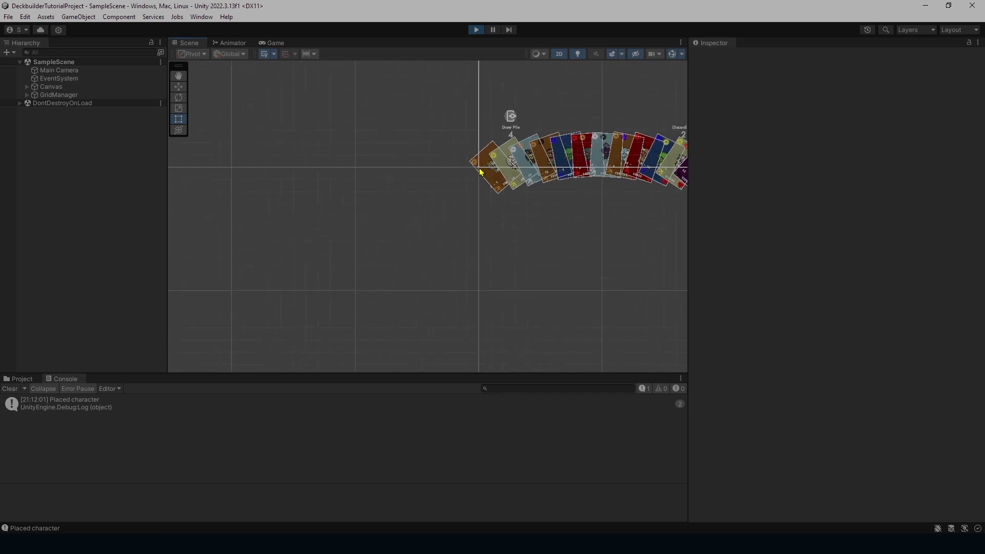
pyautogui.click(27, 95)
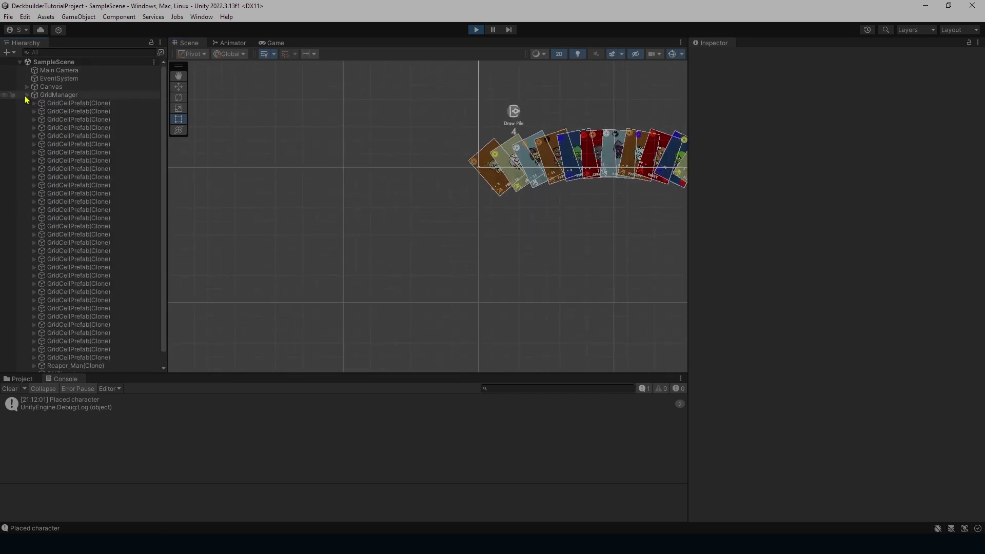
pyautogui.click(77, 104)
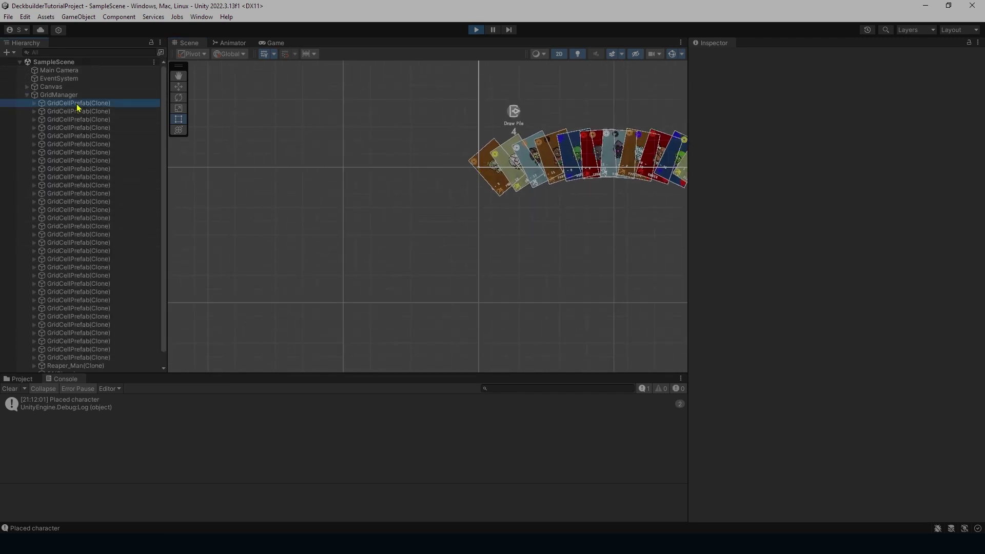
pyautogui.click(76, 96)
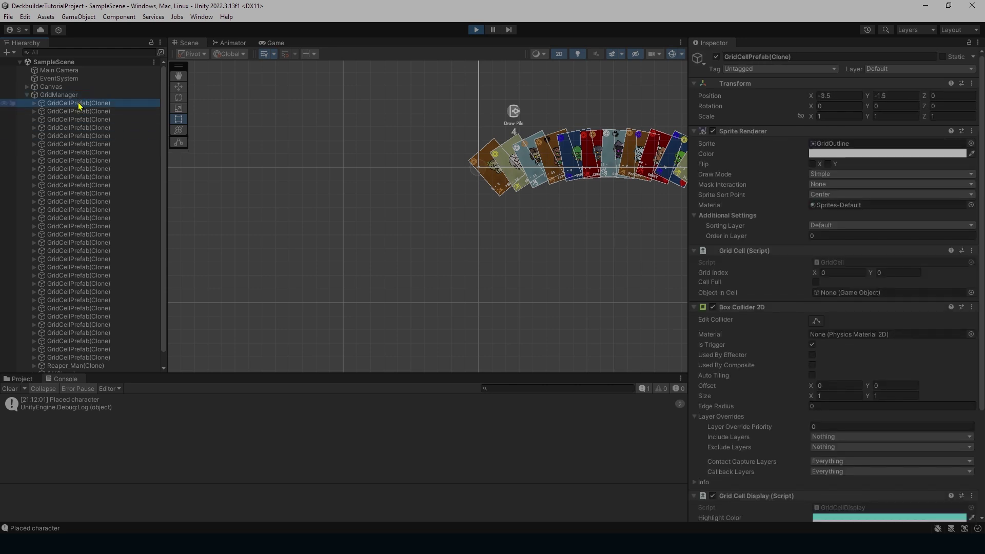
pyautogui.click(268, 43)
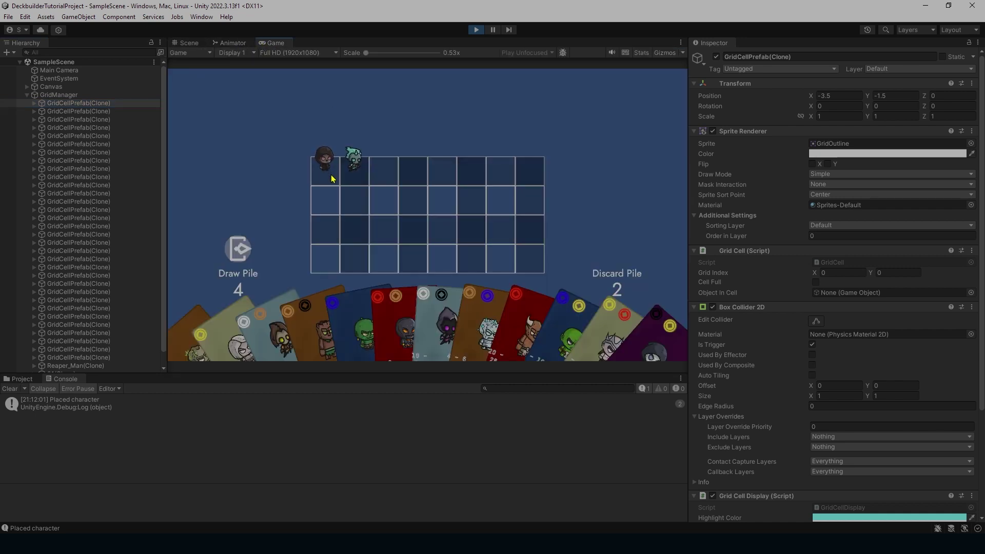
pyautogui.click(189, 43)
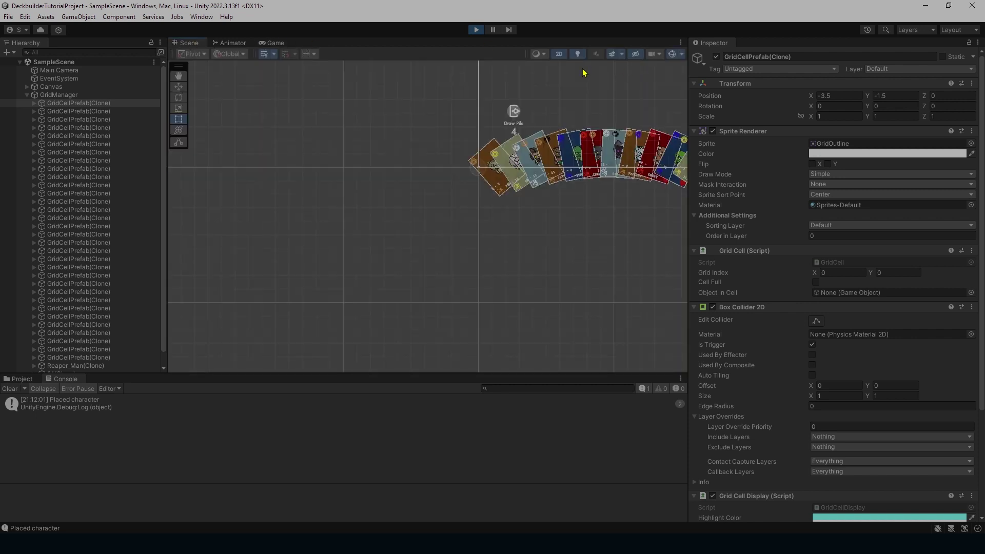
pyautogui.doubleClick(78, 103)
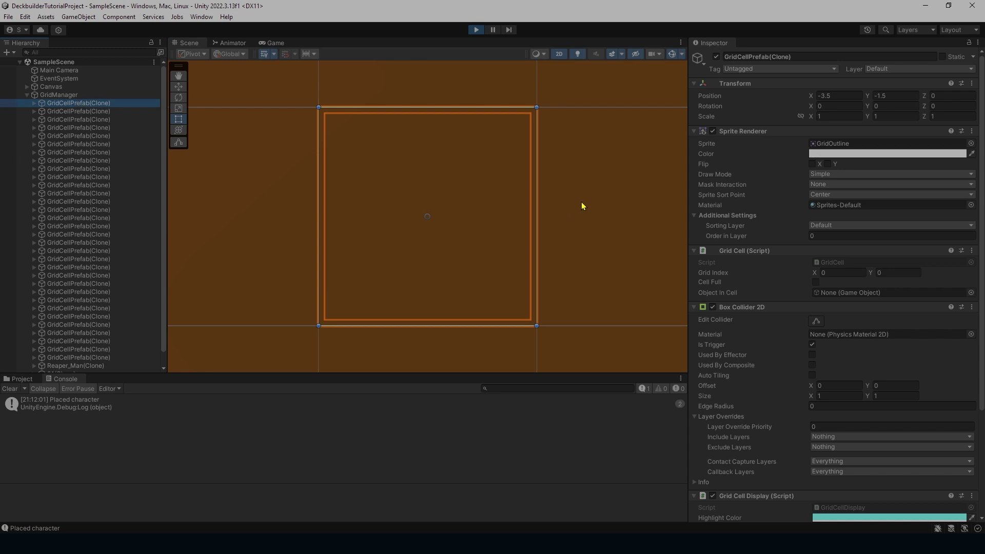
# Examine where the first hand cards lie relative to the framed grid cell in the Scene view
pyautogui.scroll(-5, 582, 205)
pyautogui.scroll(10, 582, 205)
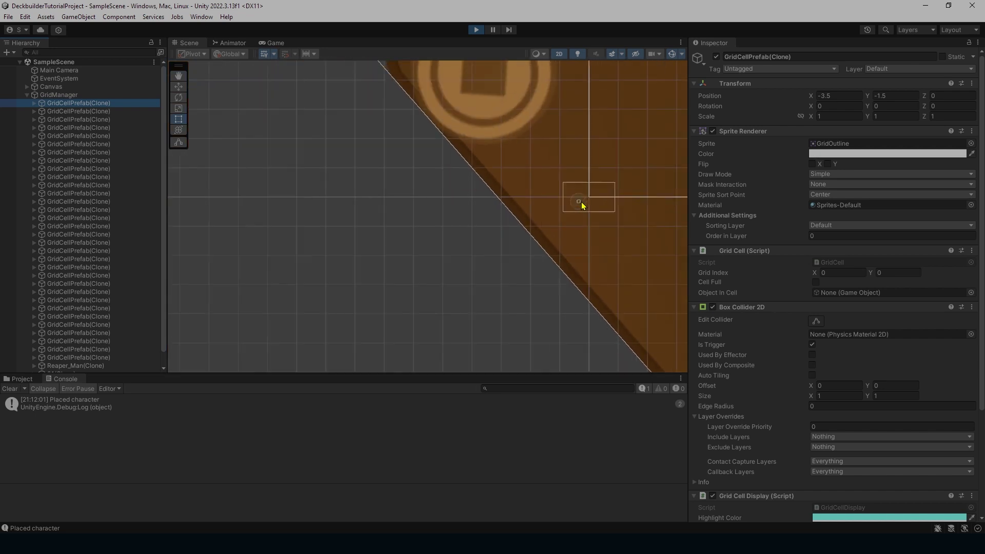
pyautogui.scroll(-3, 582, 205)
pyautogui.moveTo(433, 266); pyautogui.dragTo(388, 283, button='middle')
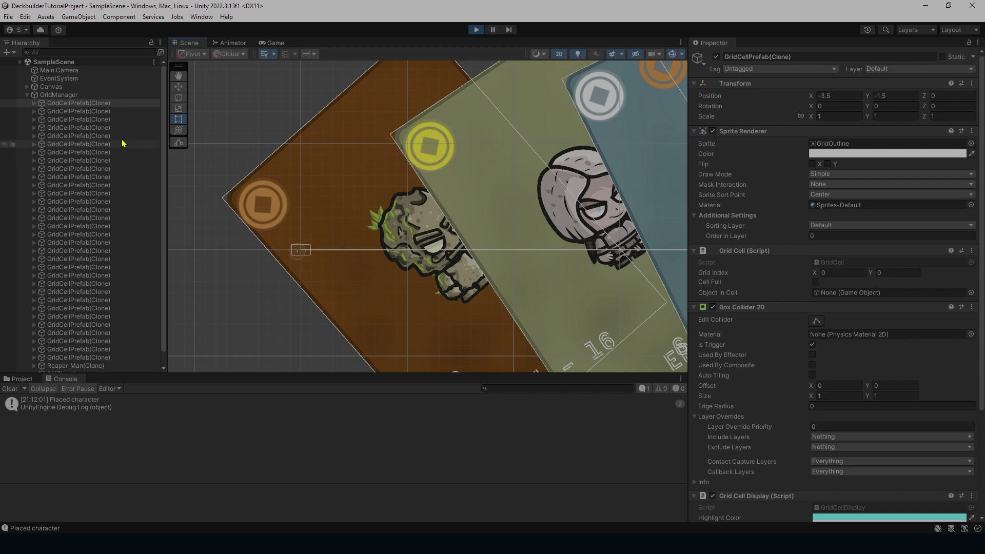
# Delete the first CardPrefab(Clone) under the Canvas's HandPosition in the running scene
pyautogui.click(26, 95)
pyautogui.click(26, 95)
pyautogui.click(26, 95)
pyautogui.click(26, 95)
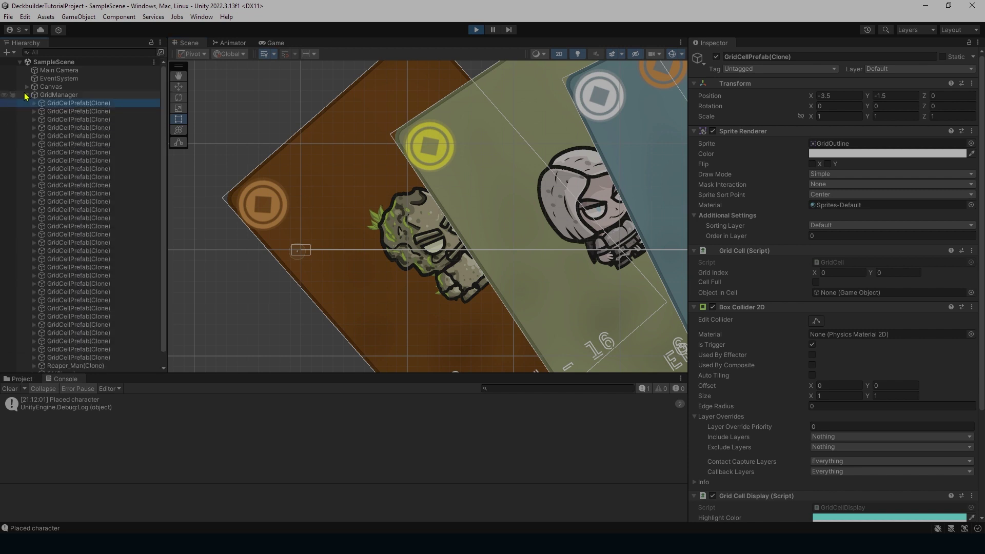
pyautogui.click(26, 95)
pyautogui.click(27, 87)
pyautogui.click(35, 144)
pyautogui.click(35, 144)
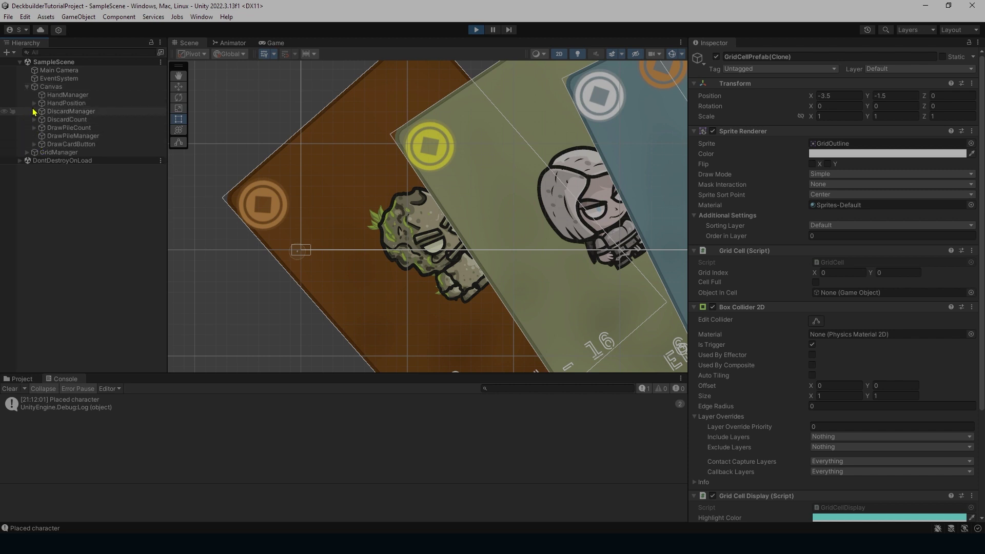
pyautogui.click(34, 103)
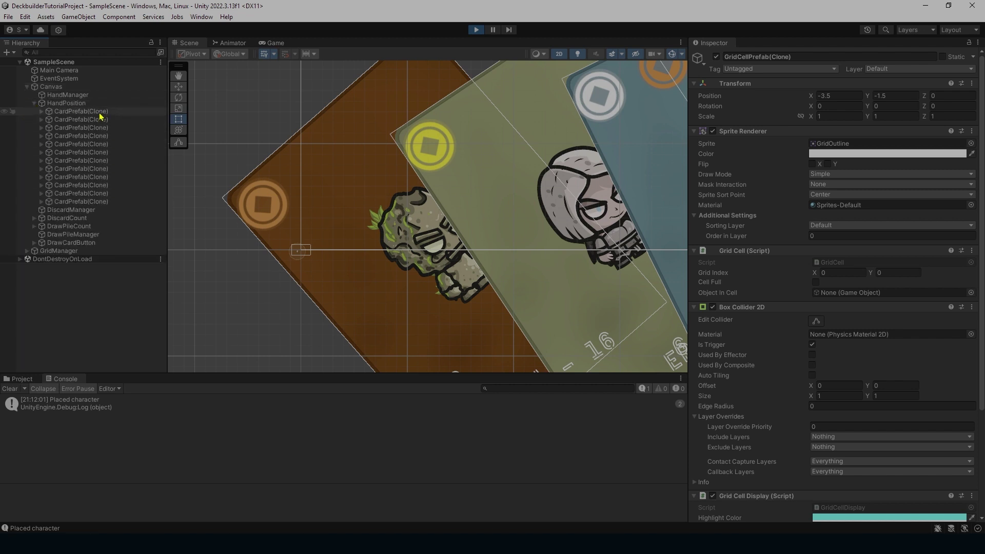
pyautogui.click(82, 111)
pyautogui.moveTo(446, 233)
pyautogui.mouseDown(button='middle')
pyautogui.moveTo(395, 282)
pyautogui.moveTo(430, 259)
pyautogui.moveTo(464, 264)
pyautogui.mouseUp(button='middle')
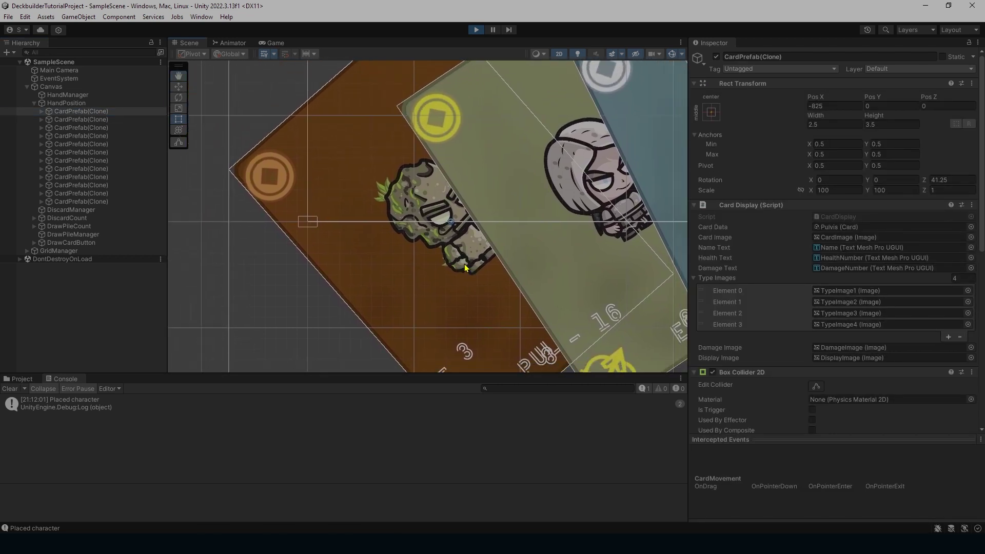
pyautogui.click(86, 113)
pyautogui.press('Delete')
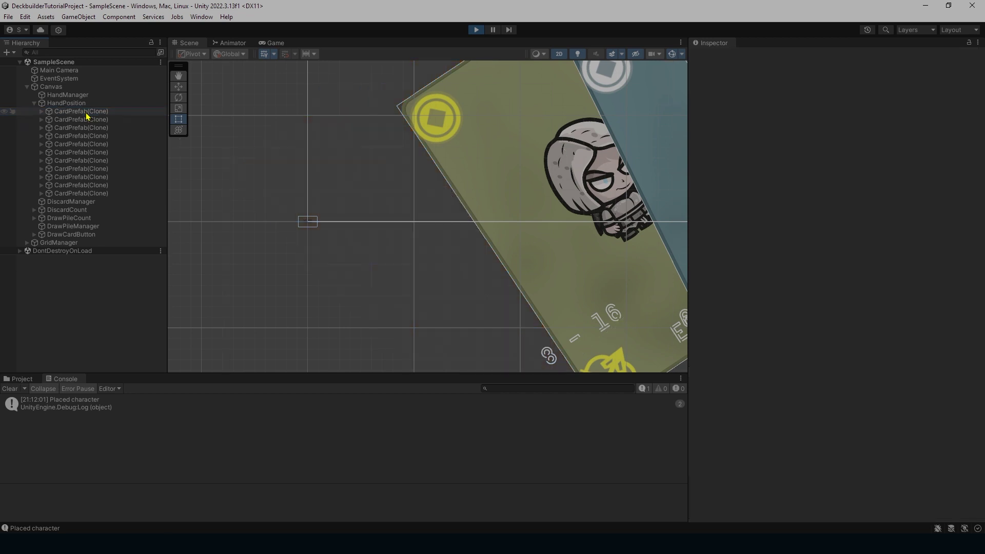
# Play the last hand card onto the first cell of the grid's second row in the Game view, and stop the game
pyautogui.click(277, 43)
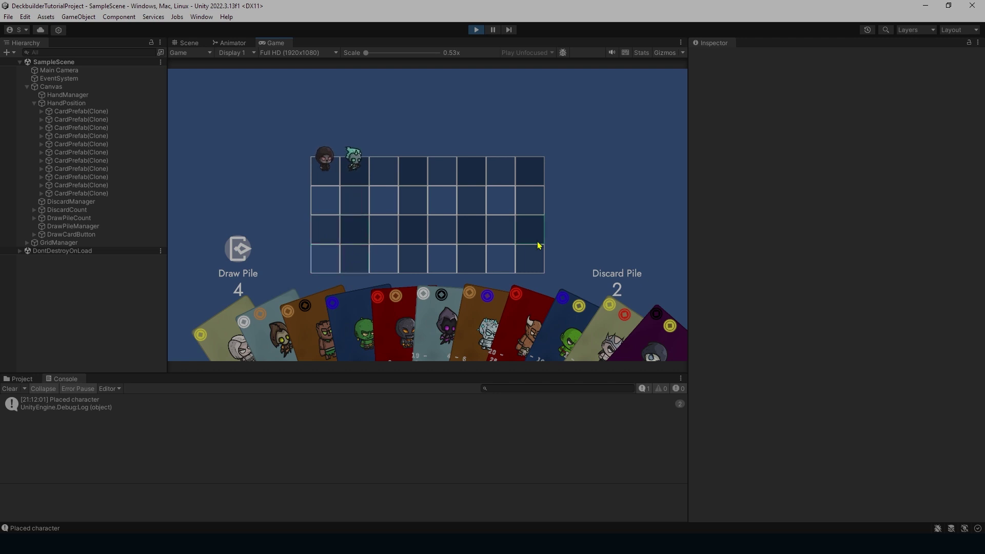
pyautogui.moveTo(657, 341); pyautogui.dragTo(329, 204)
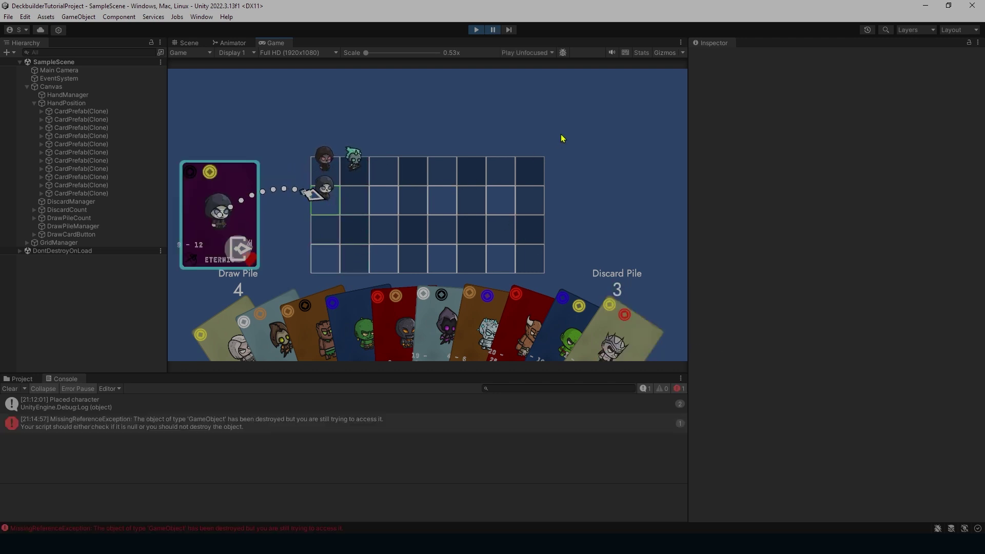
pyautogui.click(476, 32)
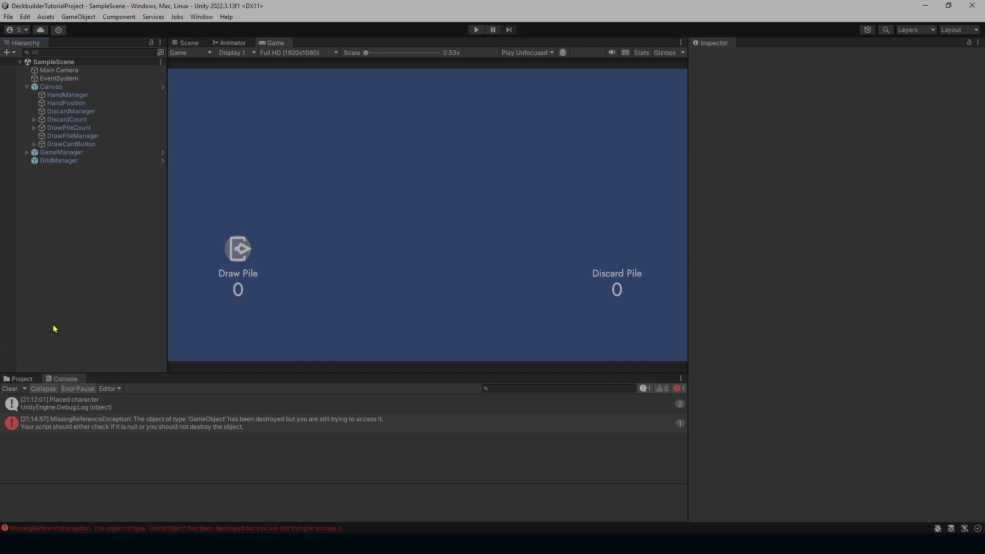
# Check the layer assignments of the GridManager, GameManager, ArrowHead and CardPrefab assets in the Prefabs folder
pyautogui.click(22, 379)
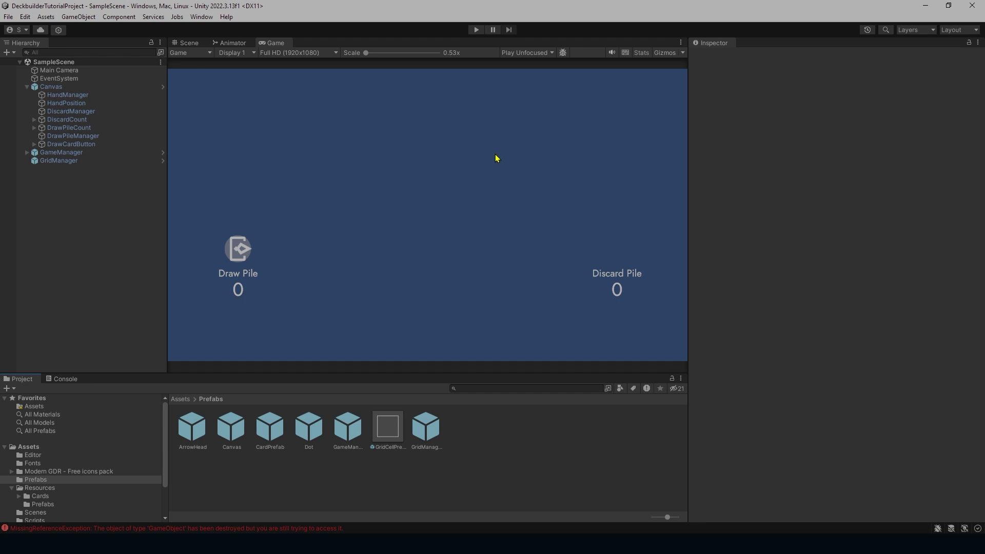
pyautogui.click(427, 427)
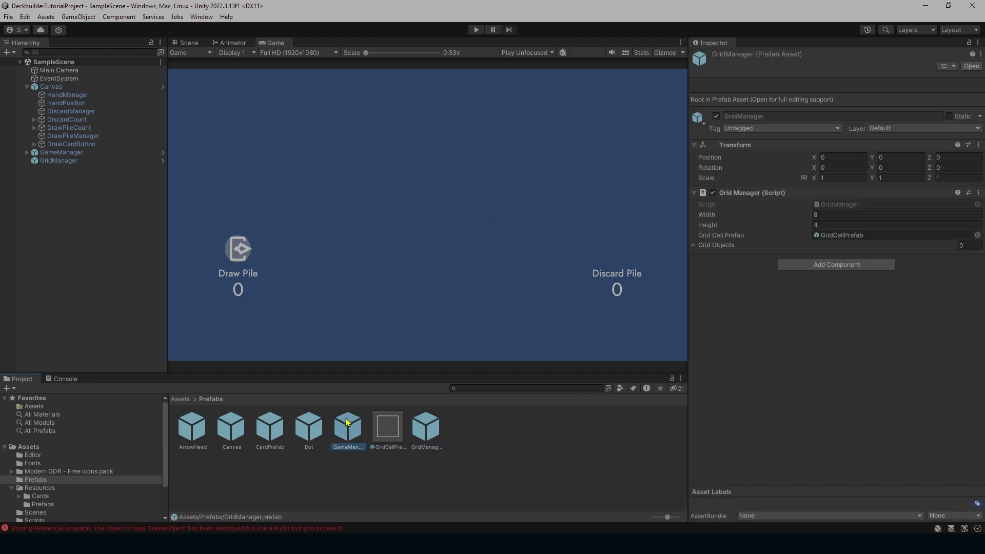
pyautogui.click(348, 425)
pyautogui.click(270, 425)
pyautogui.click(192, 426)
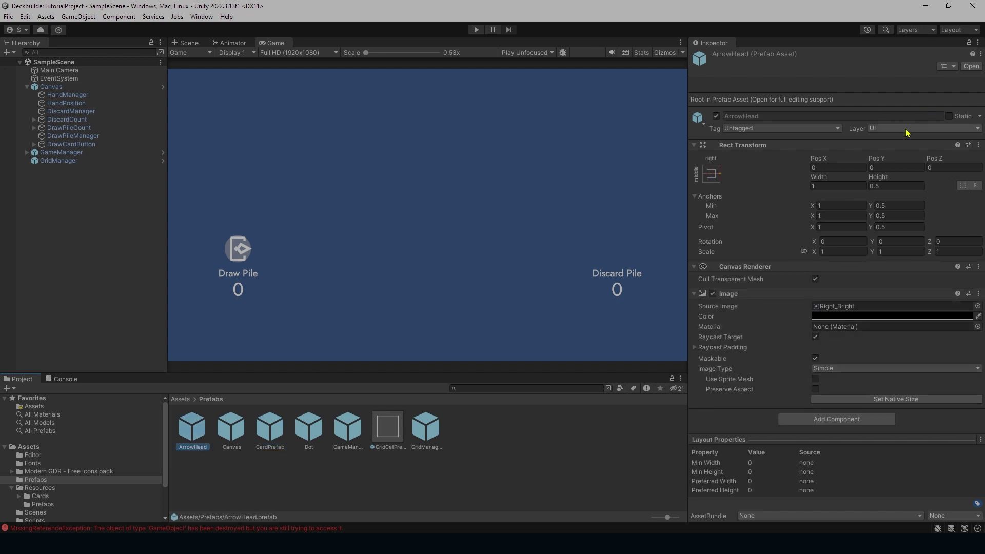
pyautogui.click(258, 434)
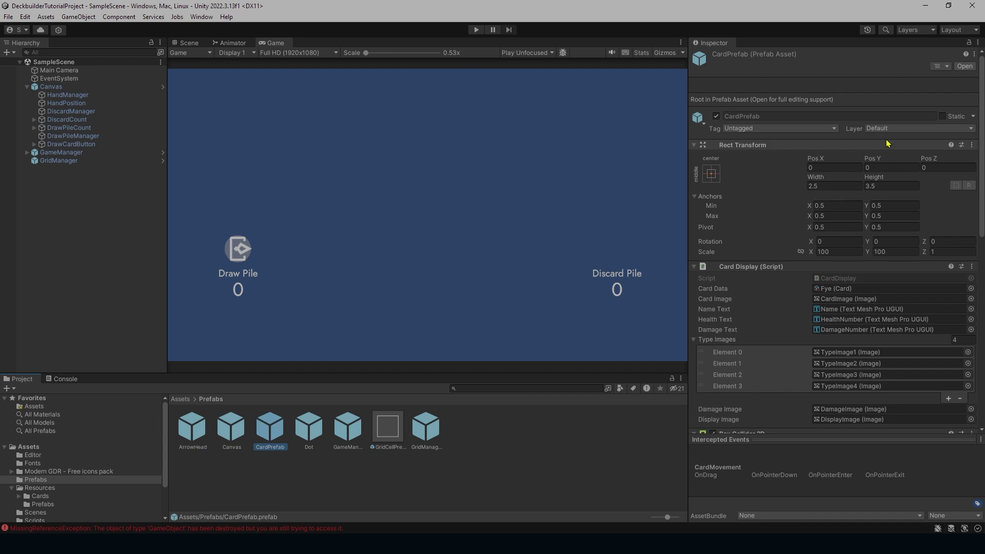
# Set CardPrefab's layer to Ignore Raycast, applying the change to all its child objects
pyautogui.click(898, 129)
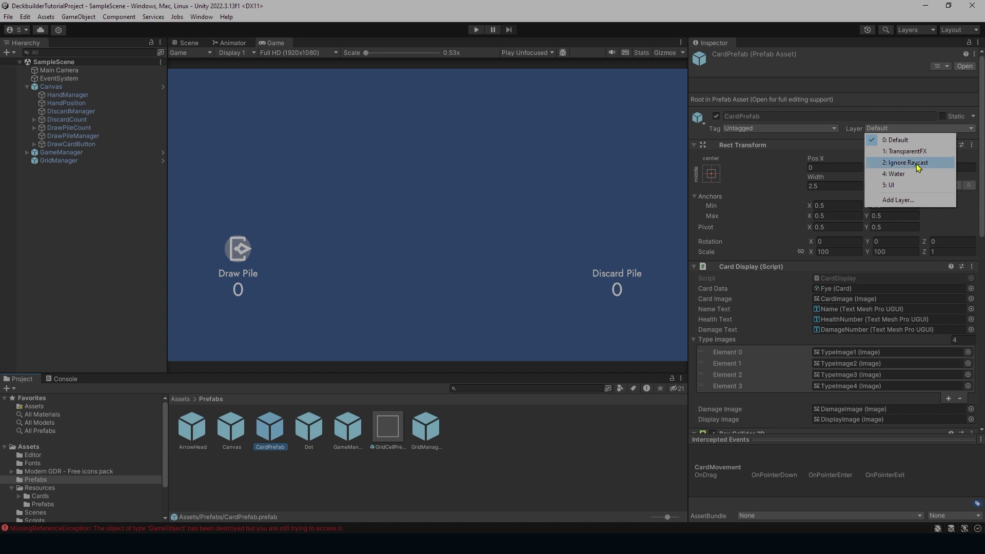
pyautogui.click(323, 444)
pyautogui.click(265, 433)
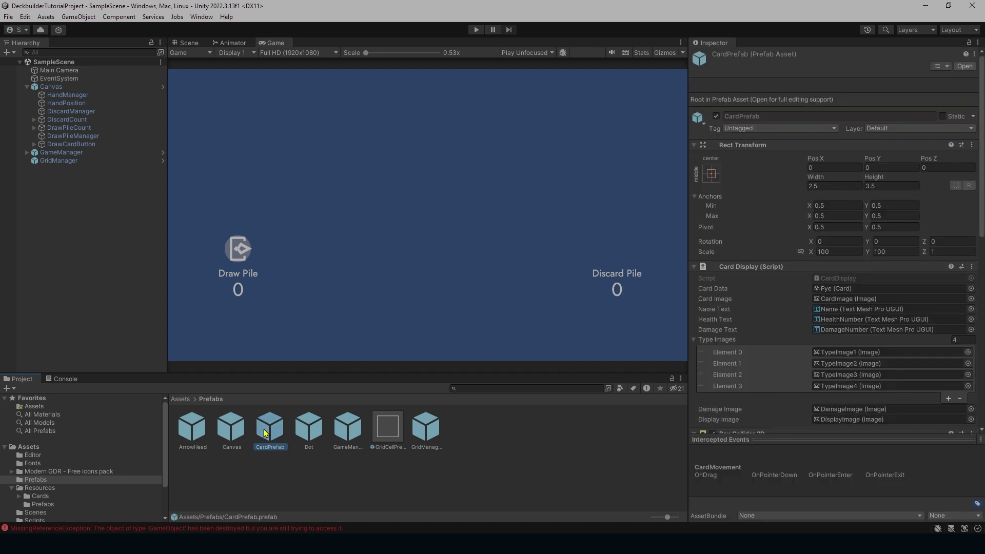
pyautogui.click(886, 129)
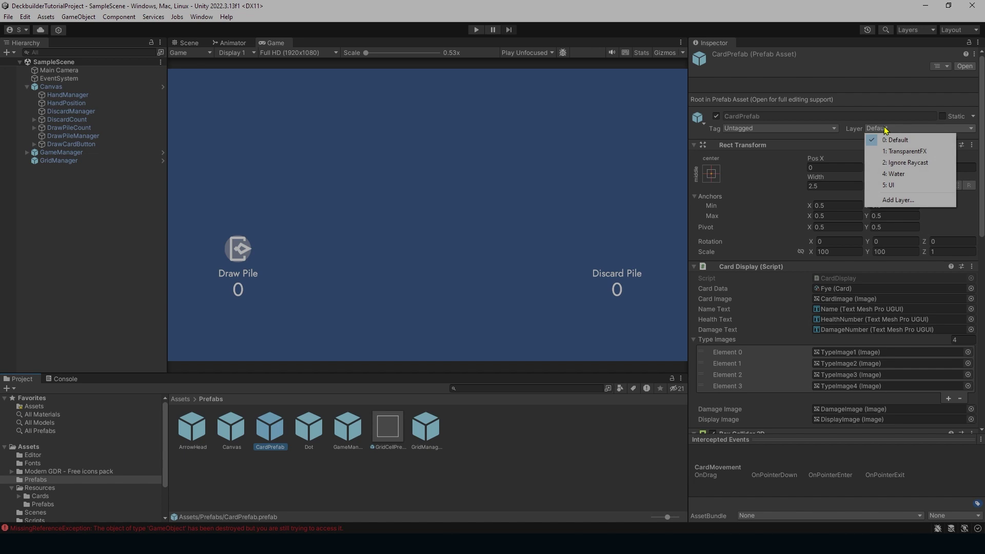
pyautogui.click(906, 164)
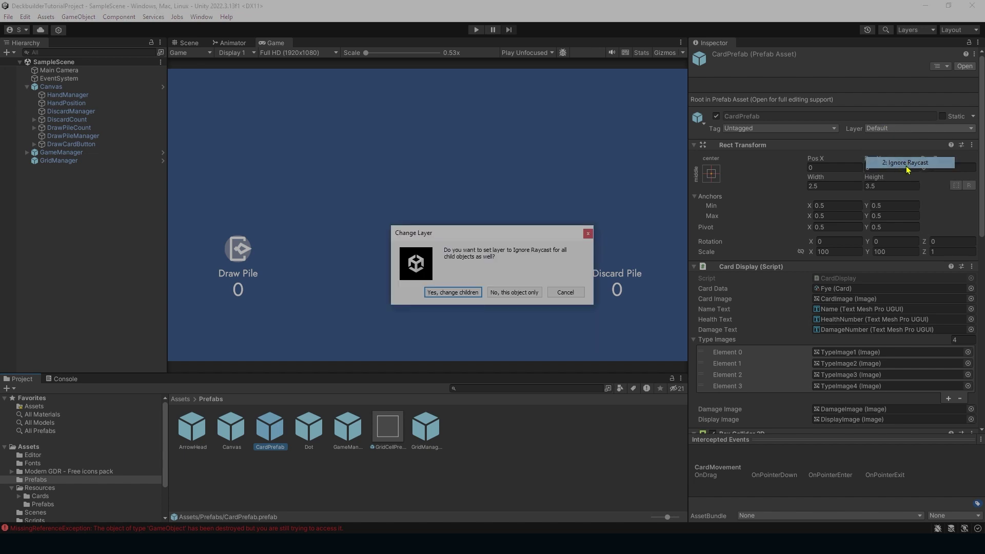
pyautogui.click(452, 293)
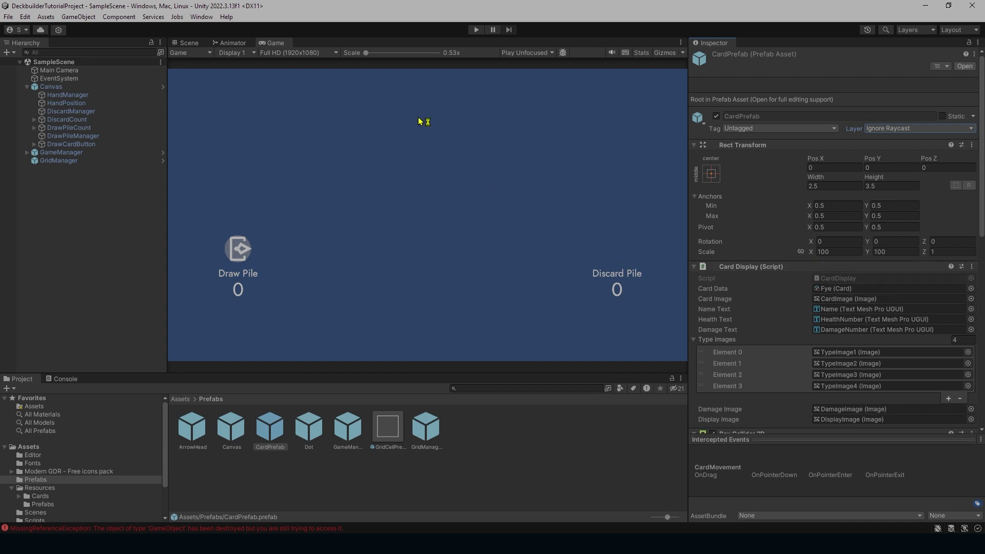
# Run the game, draw extra cards, and place hand cards on all four cells of the grid's first column
pyautogui.click(477, 29)
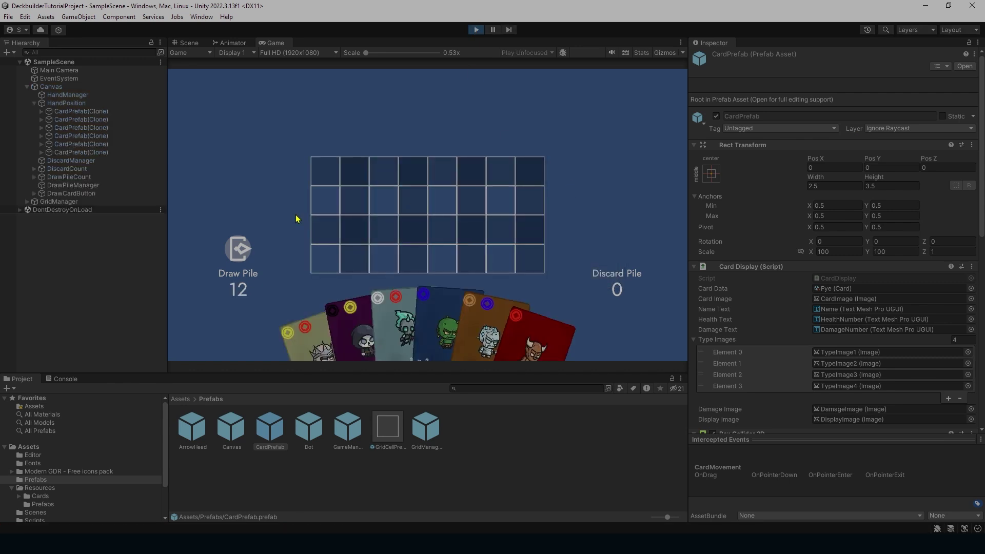
pyautogui.click(242, 252)
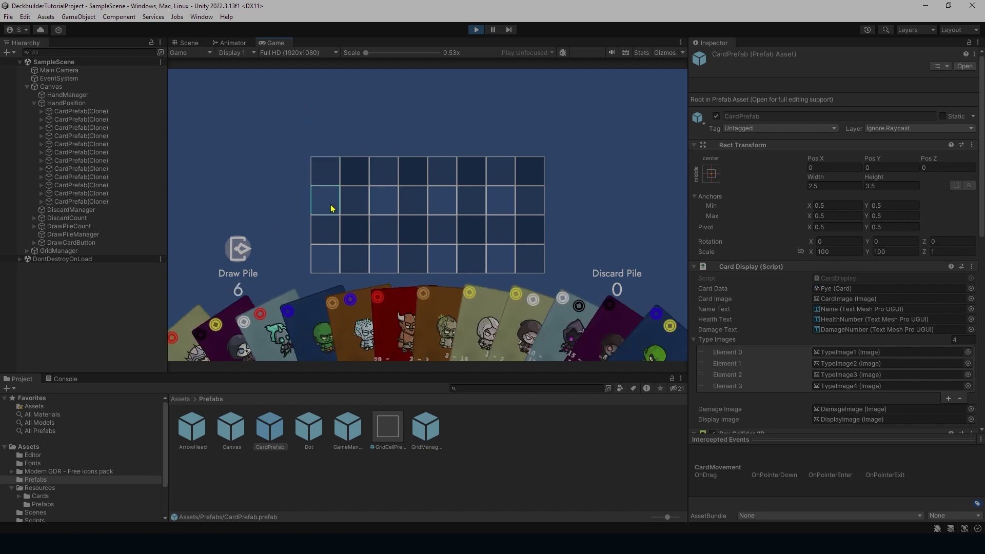
pyautogui.moveTo(656, 345); pyautogui.dragTo(325, 169)
pyautogui.moveTo(340, 287); pyautogui.dragTo(326, 200)
pyautogui.moveTo(300, 318); pyautogui.dragTo(324, 234)
pyautogui.moveTo(397, 329); pyautogui.dragTo(325, 252)
# Fill the grid's second column with hand cards, drawing more cards along the way, and stop the game
pyautogui.moveTo(367, 328); pyautogui.dragTo(354, 197)
pyautogui.moveTo(333, 336); pyautogui.dragTo(353, 246)
pyautogui.moveTo(311, 333); pyautogui.dragTo(353, 257)
pyautogui.moveTo(341, 318); pyautogui.dragTo(359, 247)
pyautogui.click(238, 255)
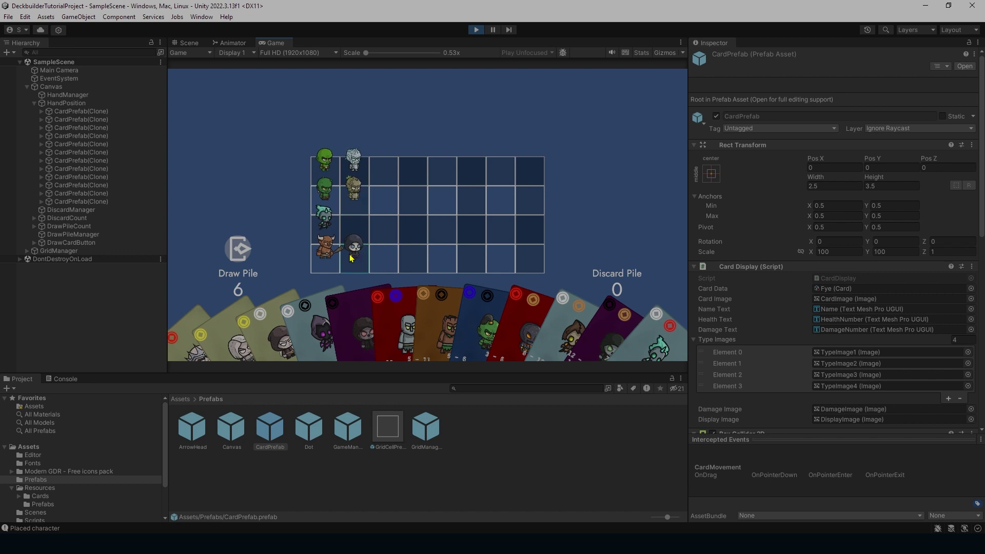
pyautogui.moveTo(362, 323); pyautogui.dragTo(354, 226)
pyautogui.click(241, 237)
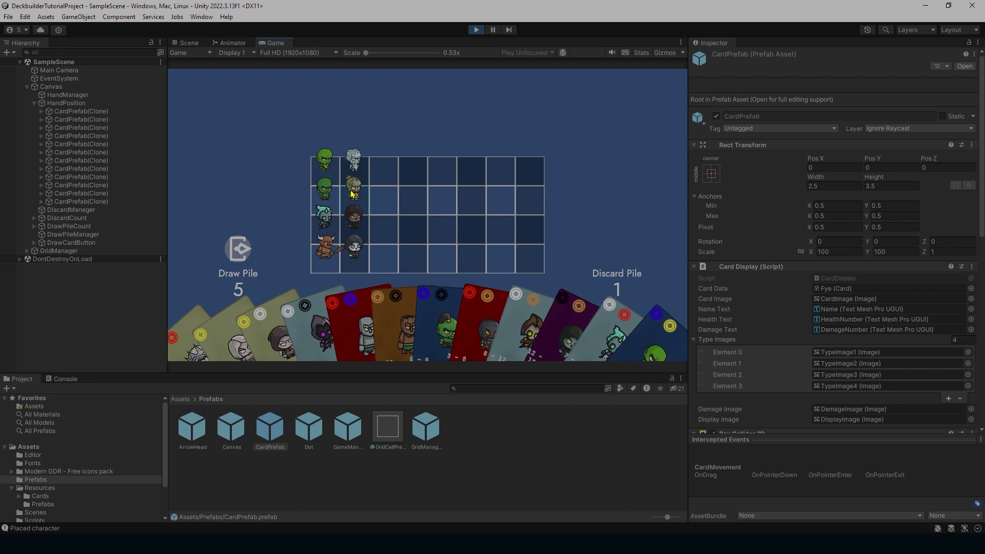
pyautogui.click(477, 30)
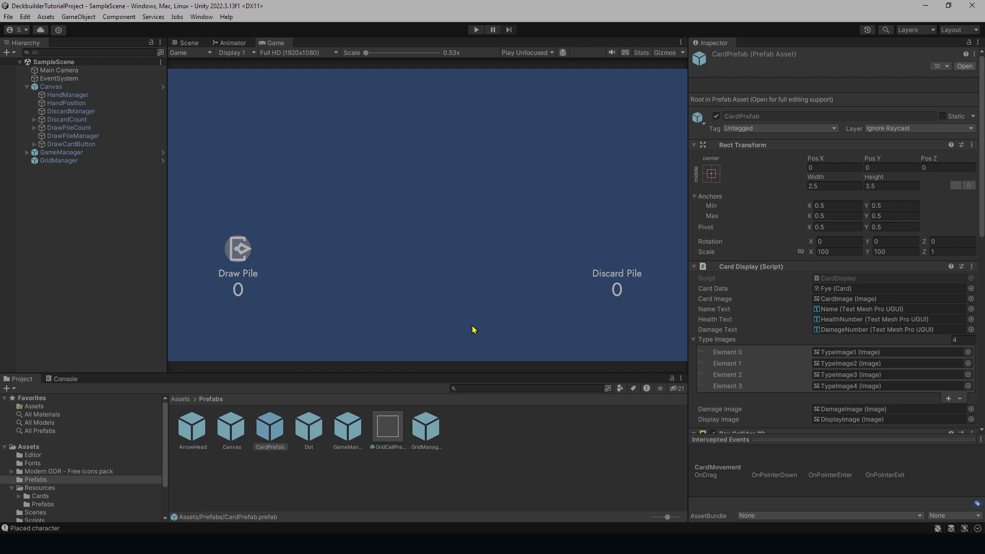
# Open the CardMovement script from the Scripts folder in Visual Studio Code, and minimize the code editor to return to Unity
pyautogui.click(273, 437)
pyautogui.scroll(-3, 133, 419)
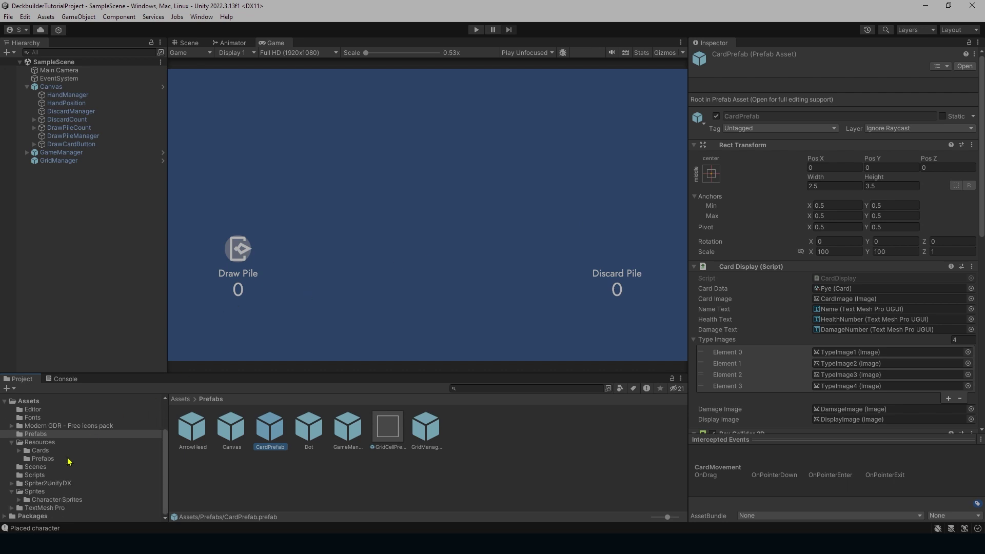
pyautogui.click(35, 475)
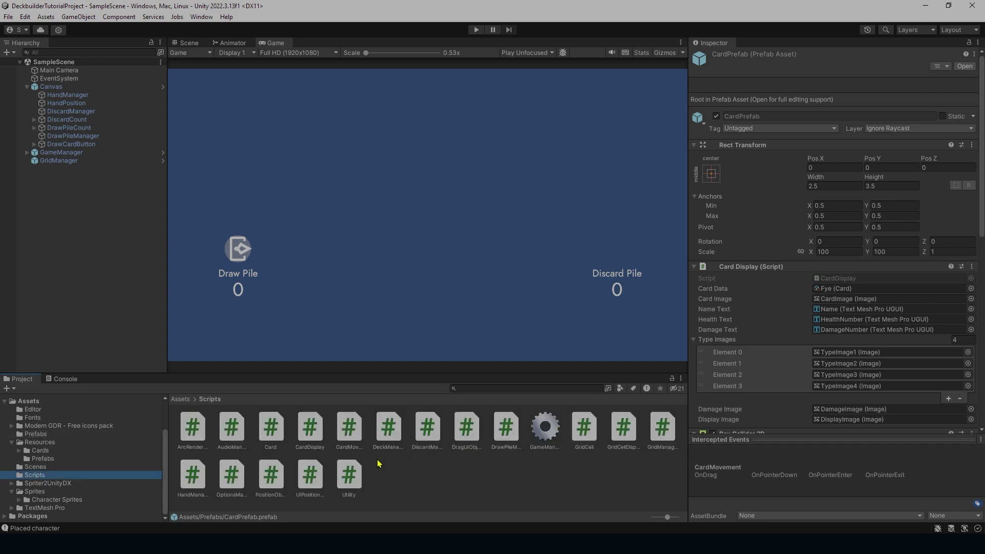
pyautogui.click(433, 483)
pyautogui.click(352, 433)
pyautogui.doubleClick(352, 433)
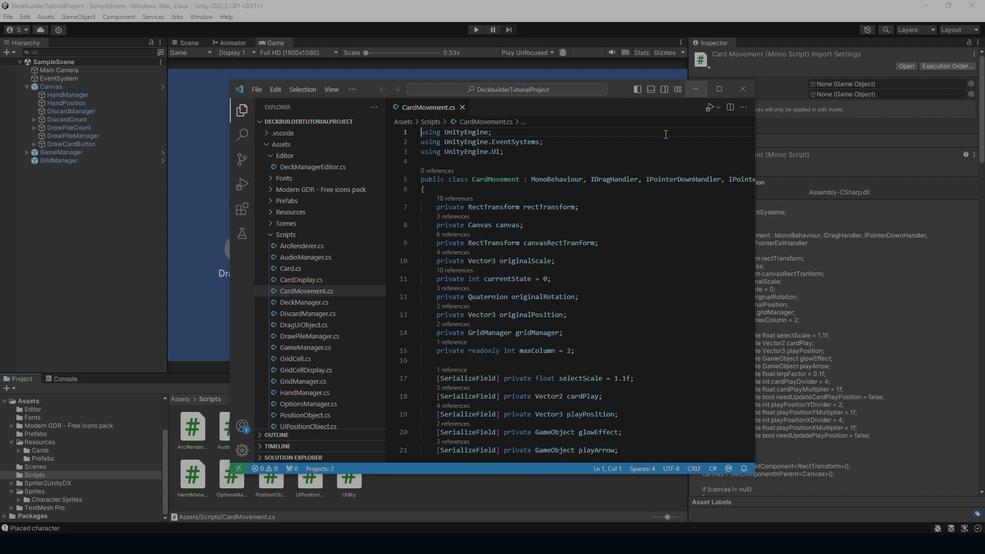
pyautogui.click(697, 90)
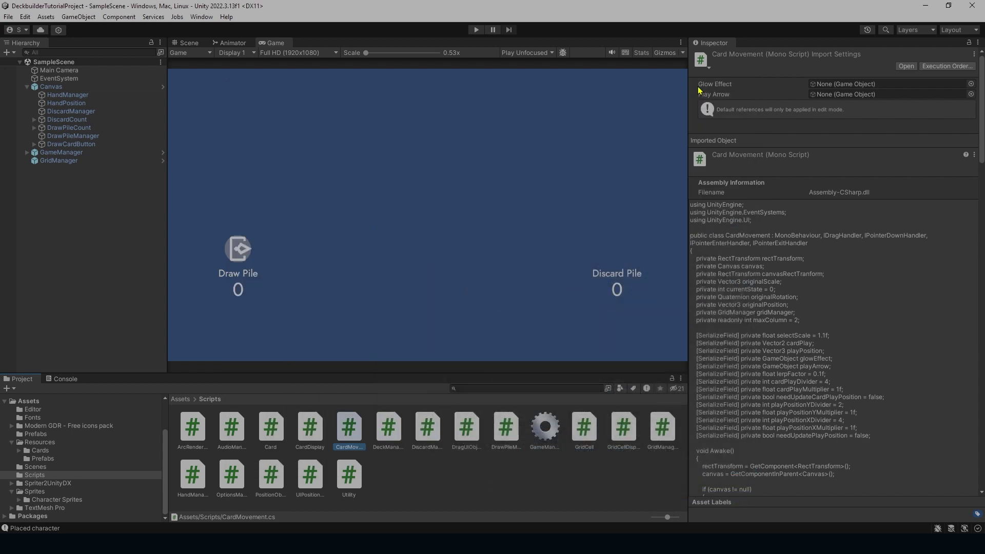
# Name User Layer 6 "Grid" in the project's Tags and Layers settings, and close the settings
pyautogui.click(25, 17)
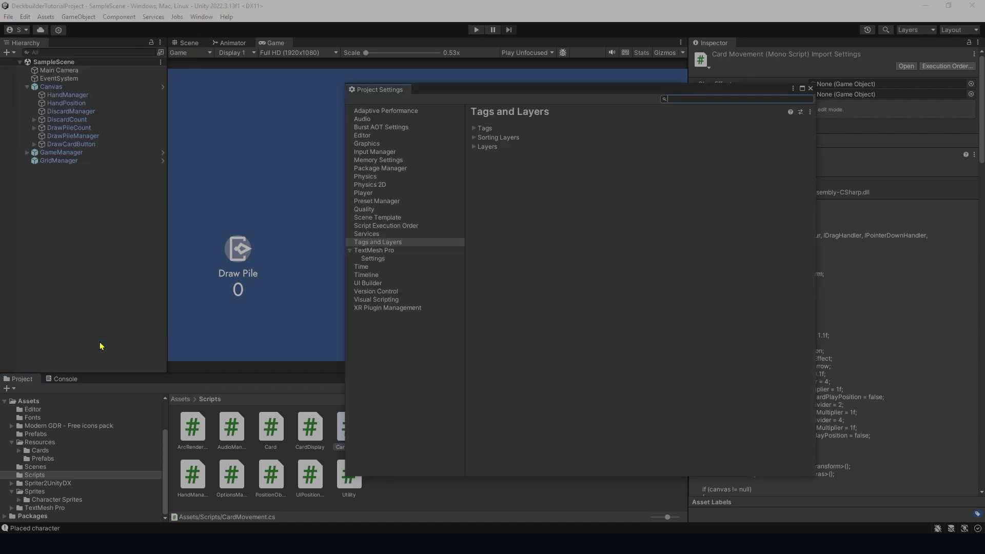
pyautogui.click(372, 235)
pyautogui.click(378, 244)
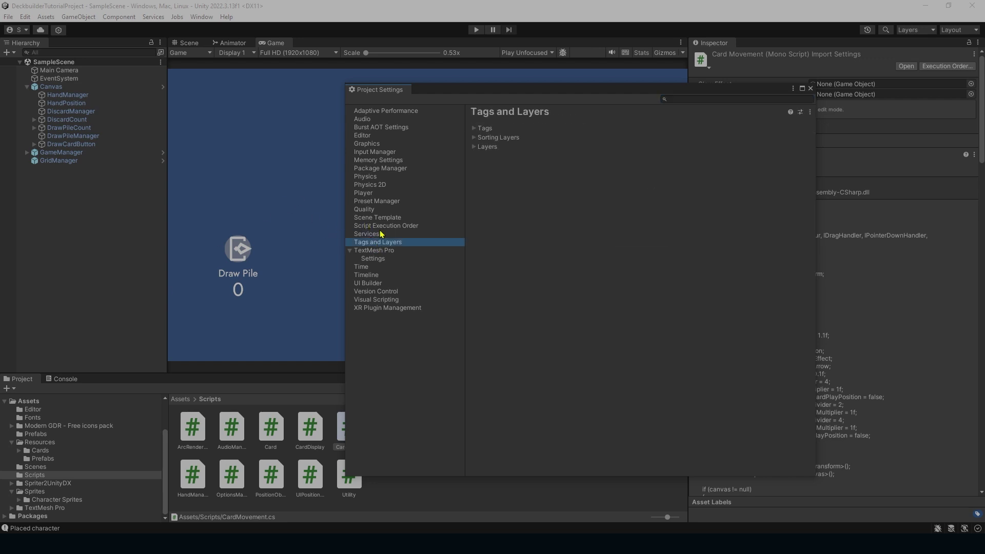
pyautogui.click(476, 147)
pyautogui.click(619, 226)
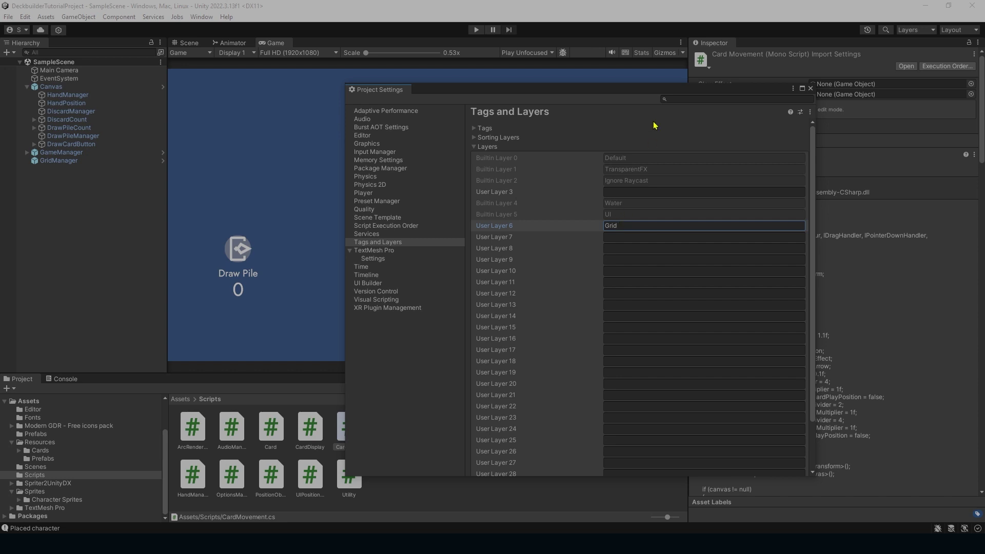
pyautogui.moveTo(552, 86); pyautogui.dragTo(469, 87)
pyautogui.click(731, 89)
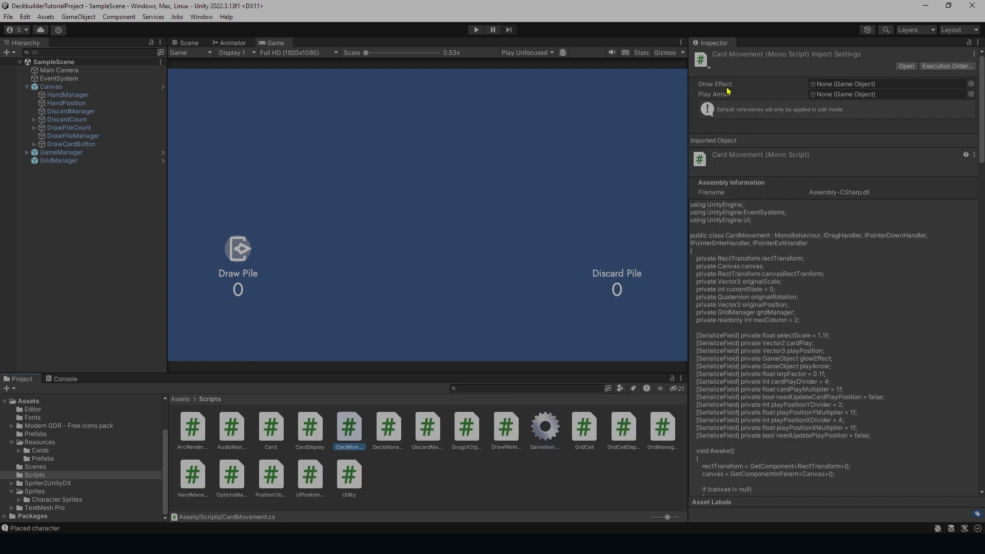
# Select the GridCellPrefab asset in the Prefabs folder to show its layer assignment
pyautogui.click(38, 434)
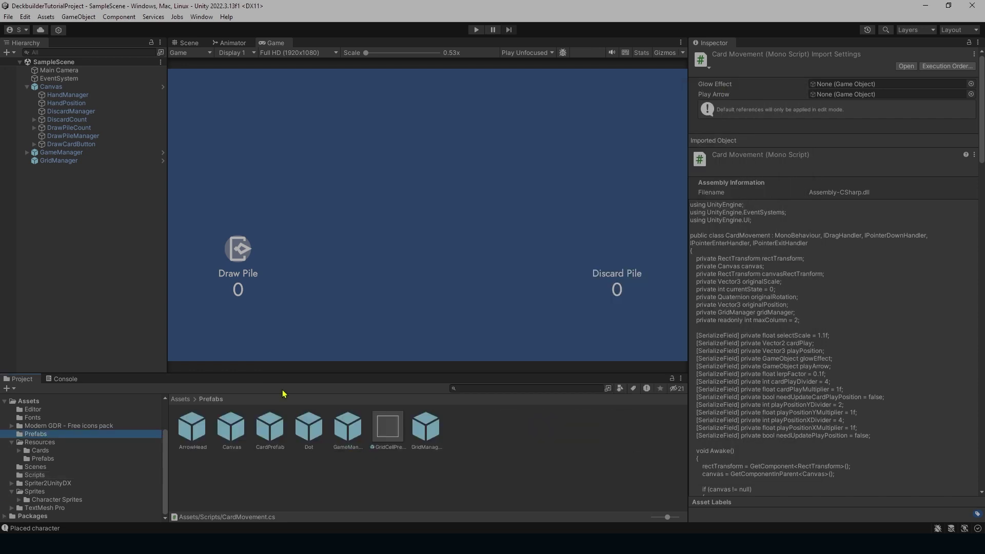
pyautogui.click(388, 426)
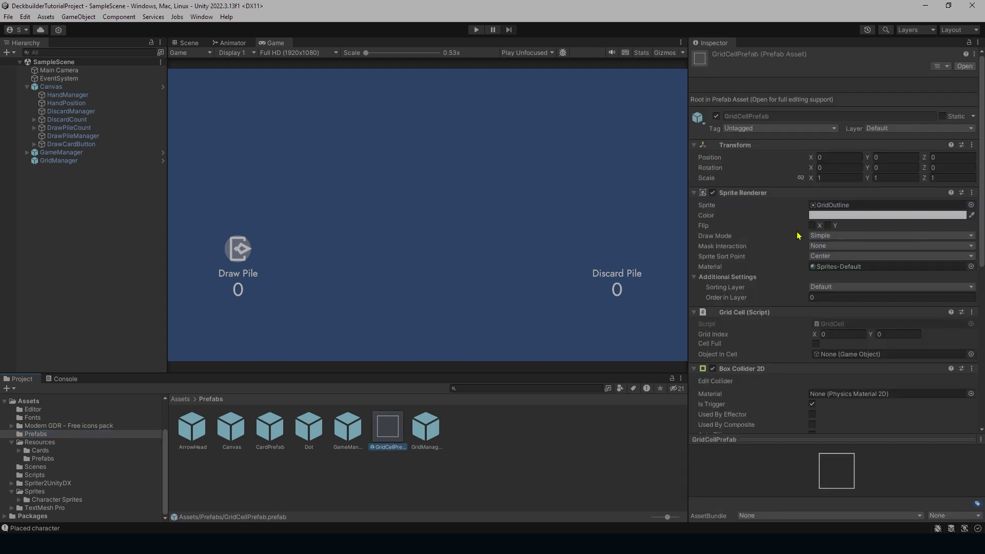